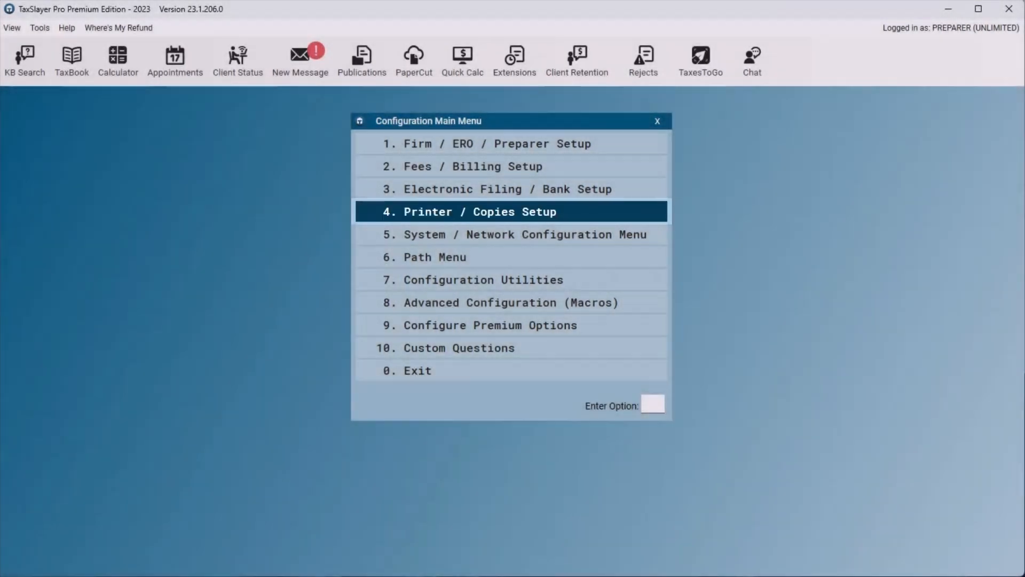
- Set the default tax printer in the printer setup to the listed printer whose name starts with NP
{"action": "left_click", "coordinate": [512, 212]}
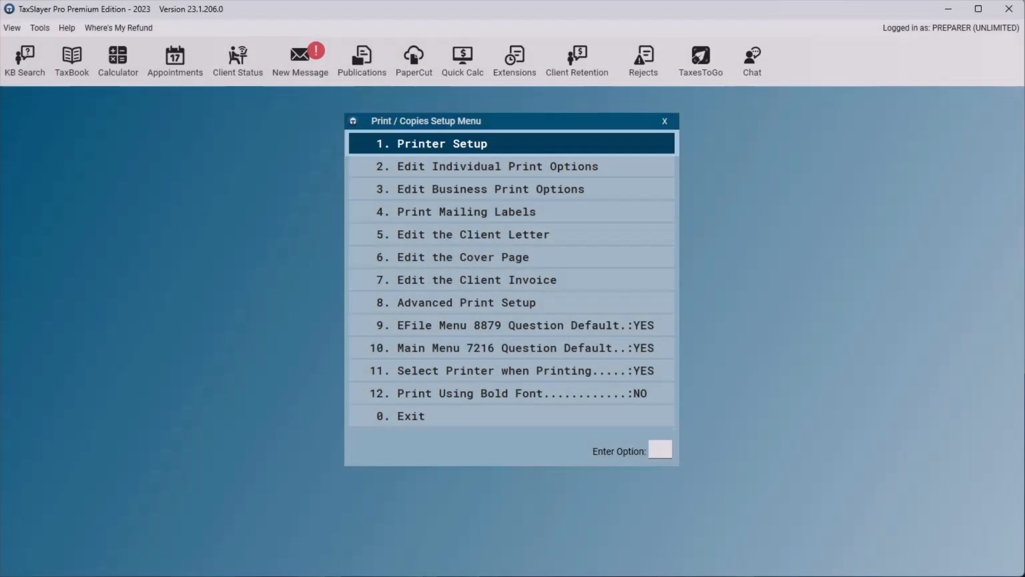
{"action": "left_click", "coordinate": [511, 144]}
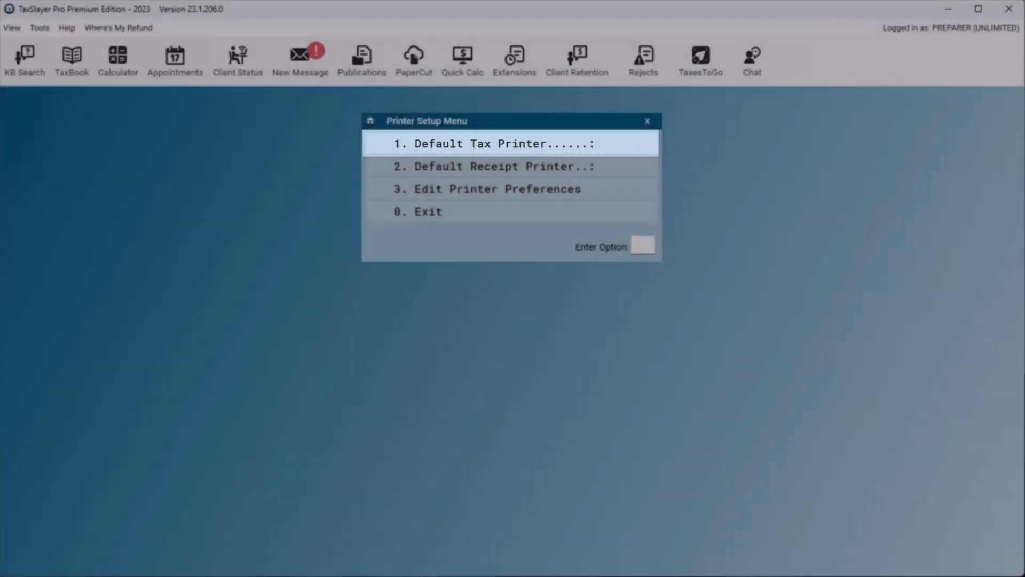
{"action": "left_click", "coordinate": [510, 144]}
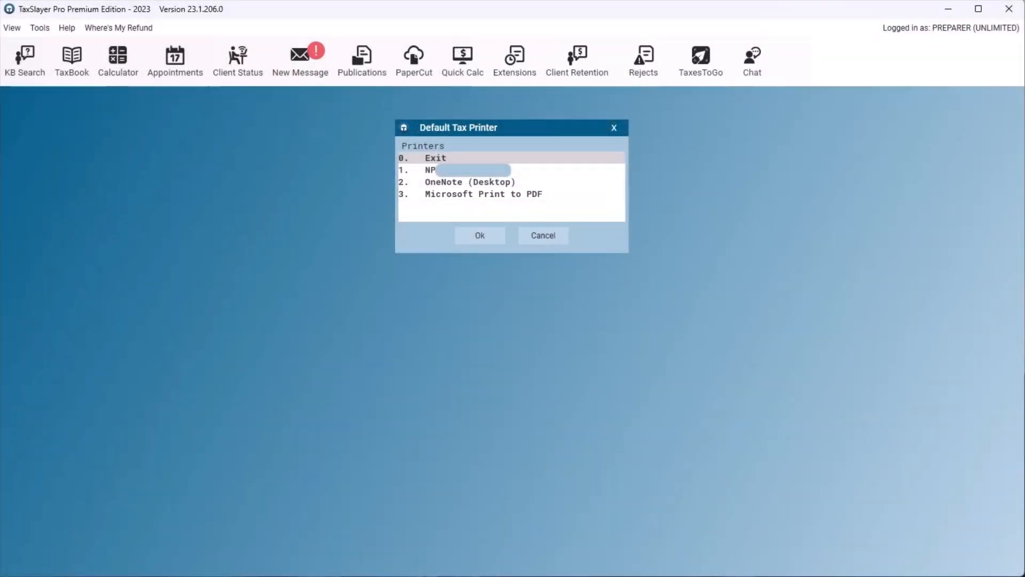
{"action": "left_click", "coordinate": [512, 170]}
{"action": "key", "text": "Return"}
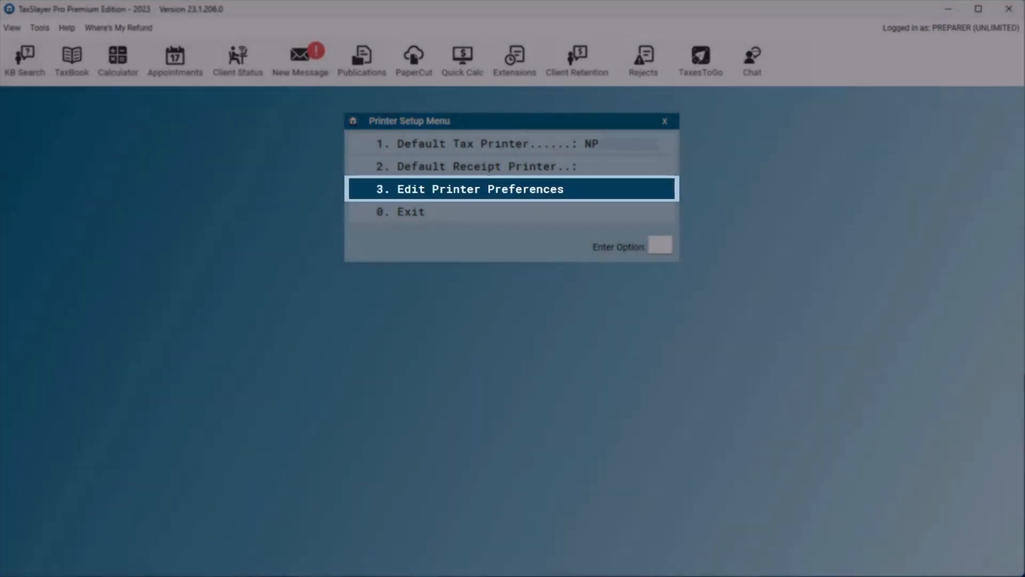
- Enable thumbnails when viewing PDFs and printing from View Results using Adobe in the printer preferences
{"action": "left_click", "coordinate": [512, 189]}
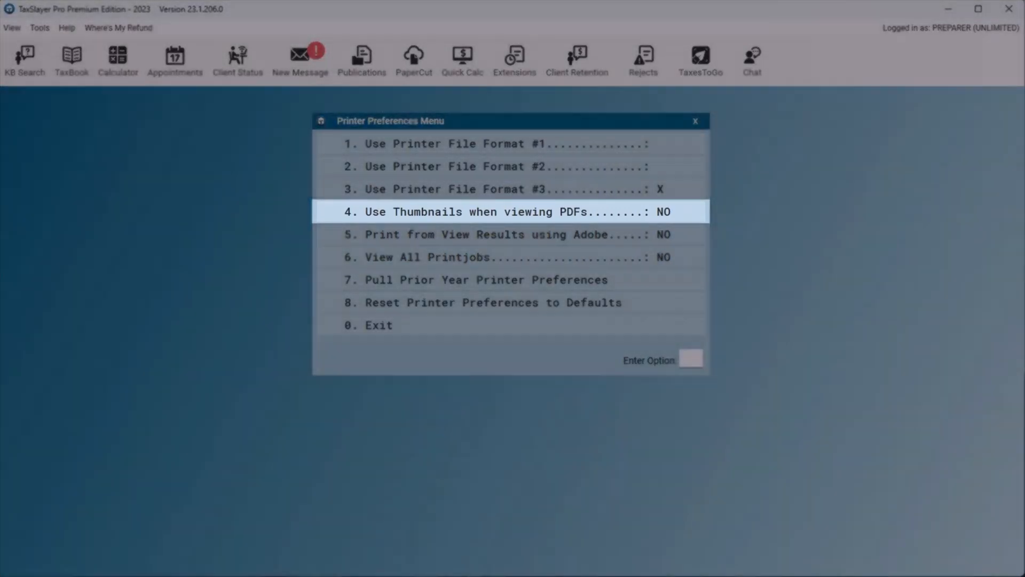
{"action": "key", "text": "4"}
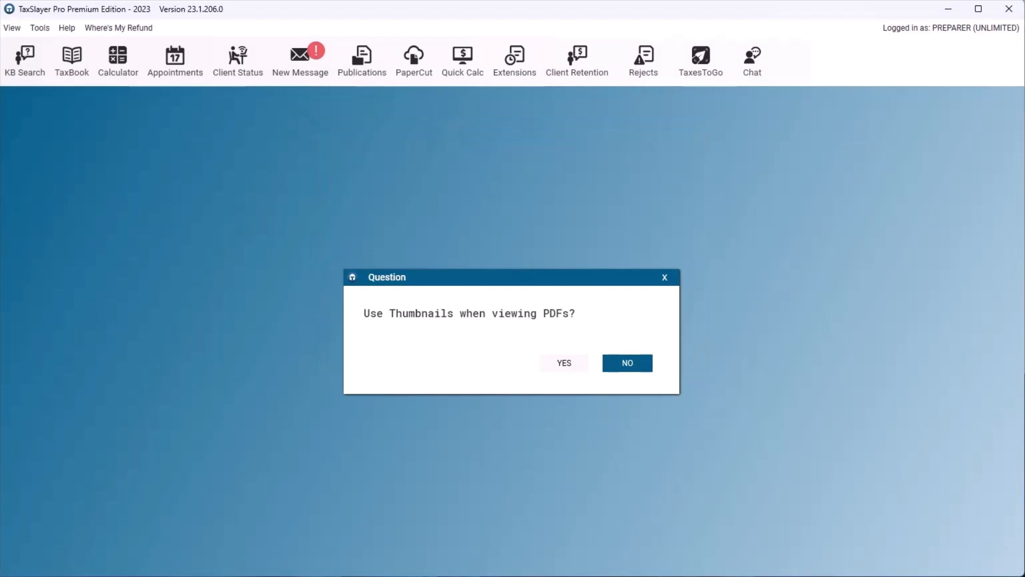
{"action": "key", "text": "Left"}
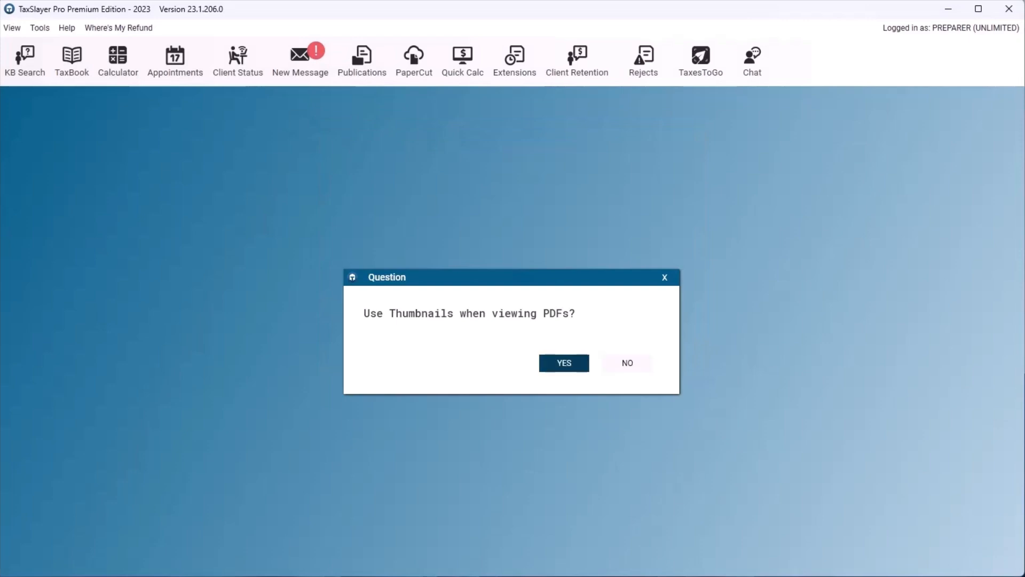
{"action": "key", "text": "Return"}
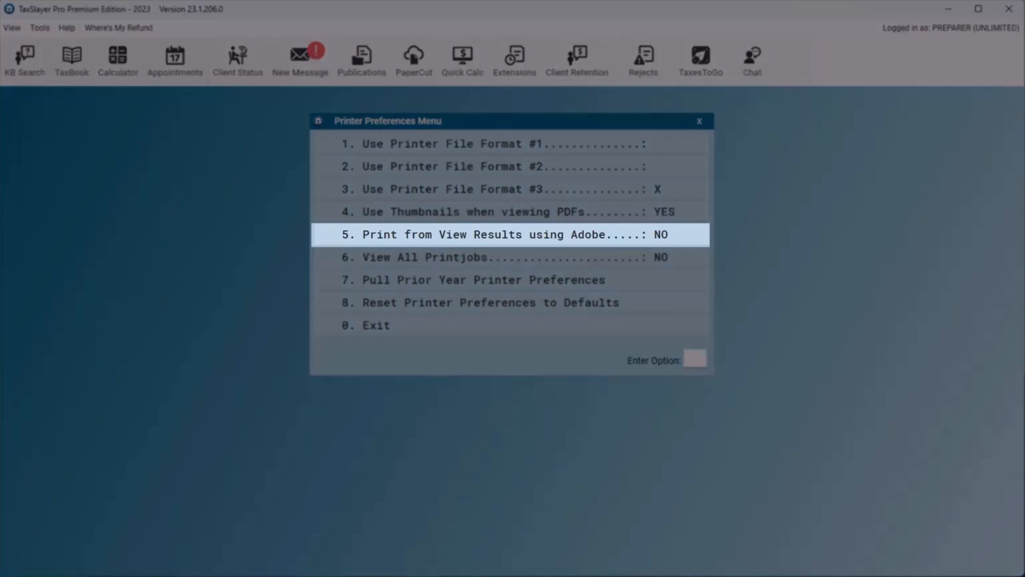
{"action": "key", "text": "5"}
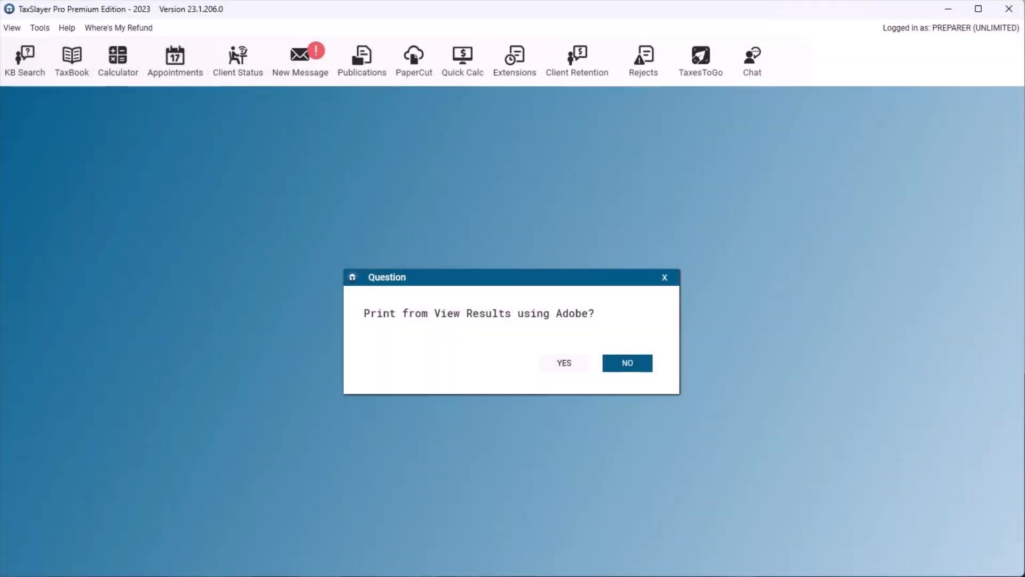
{"action": "key", "text": "Left"}
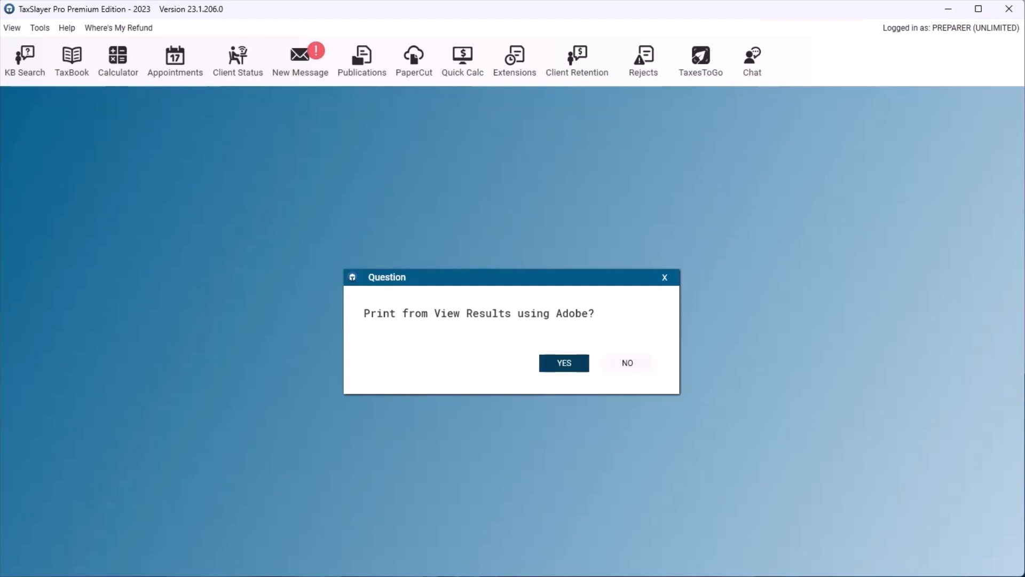
{"action": "key", "text": "Return"}
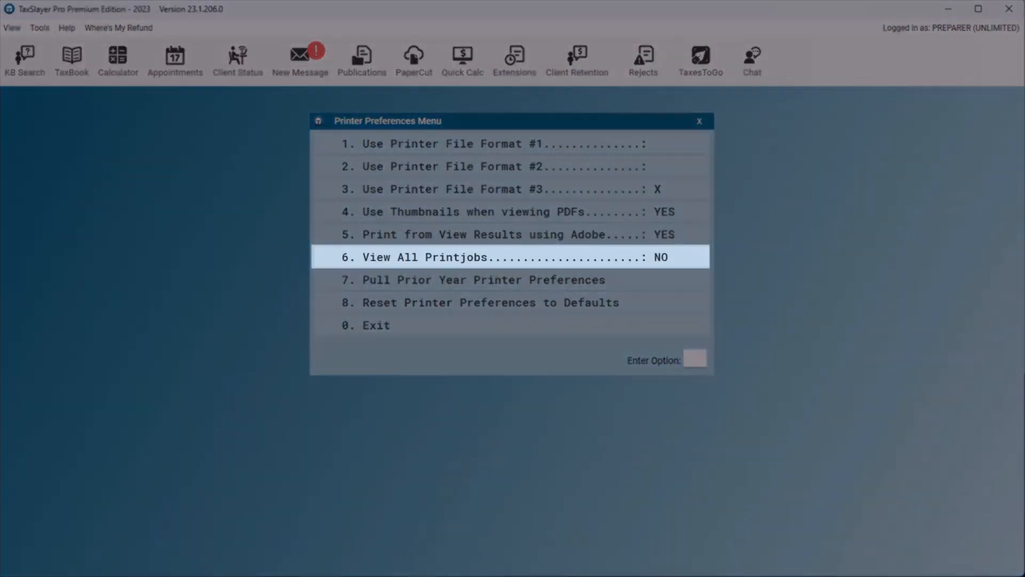
- Set View All Printjobs to YES and return to the Print / Copies Setup Menu
{"action": "key", "text": "Return"}
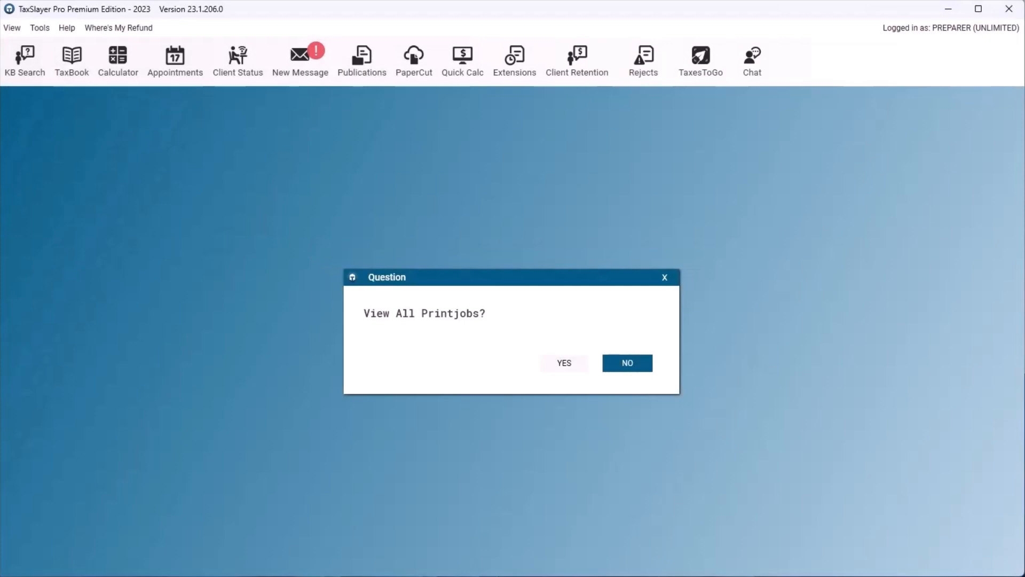
{"action": "key", "text": "Left"}
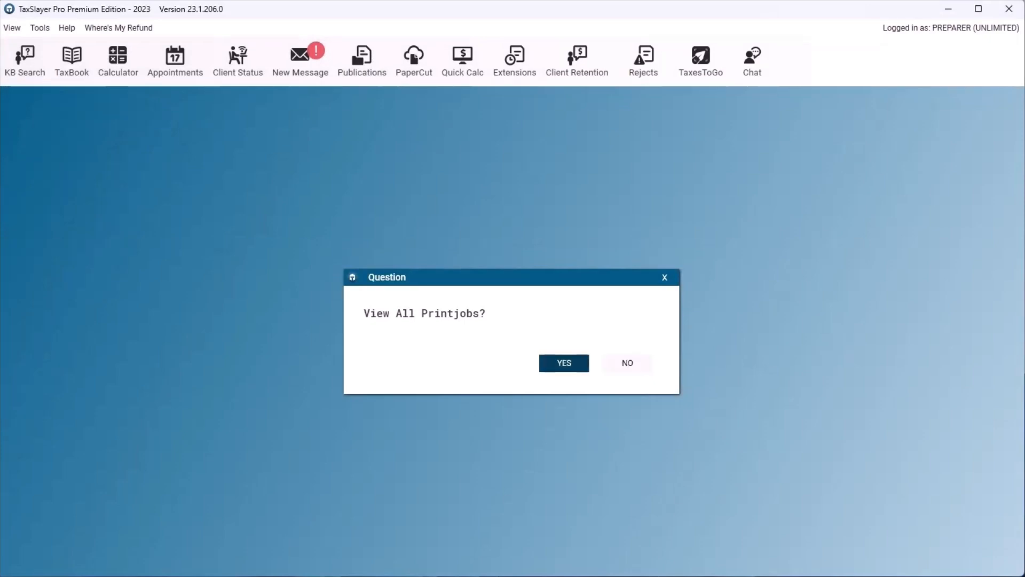
{"action": "key", "text": "Return"}
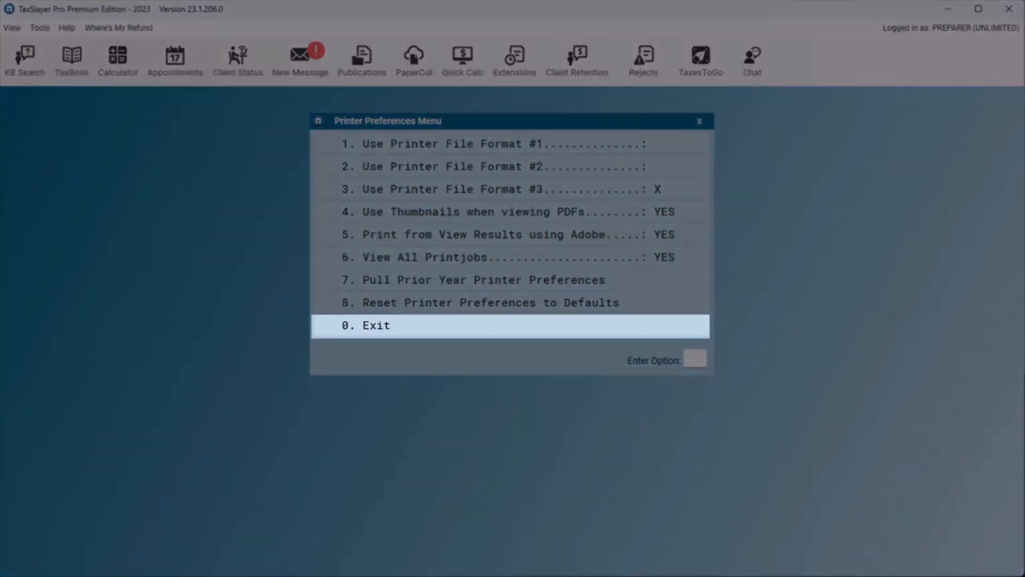
{"action": "left_click", "coordinate": [376, 326]}
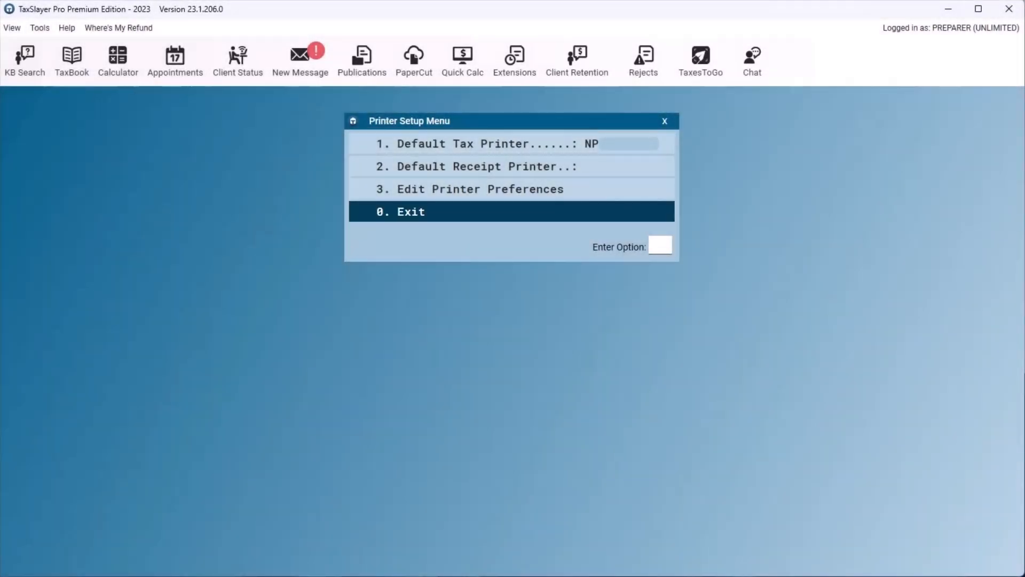
{"action": "left_click", "coordinate": [411, 212]}
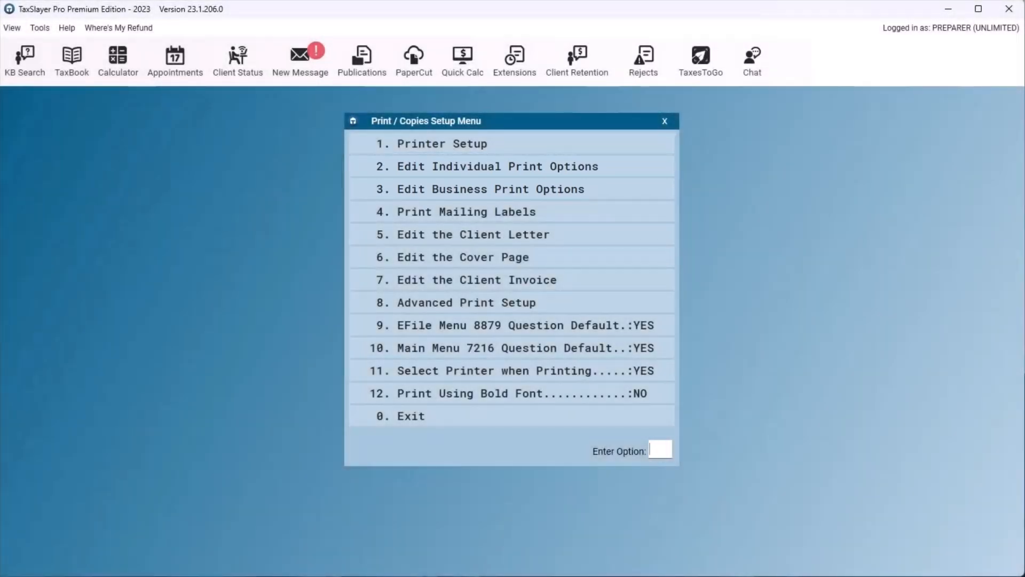
- For individual print OPTION K, set one copy each of the federal Cover Page, Client Letter, Privacy Letter, Client Invoice and Form 1040
{"action": "left_click", "coordinate": [511, 166]}
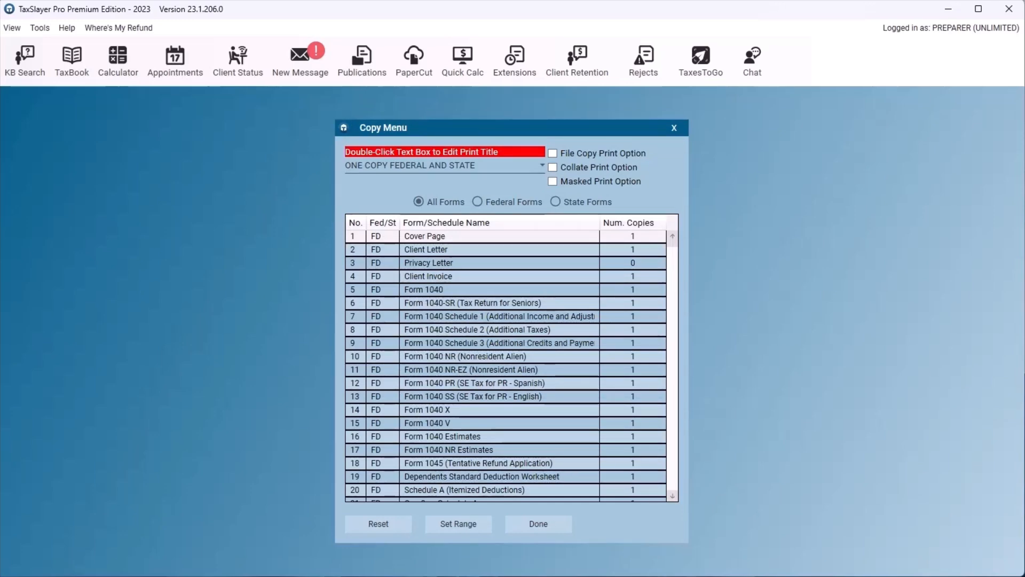
{"action": "left_click", "coordinate": [542, 166]}
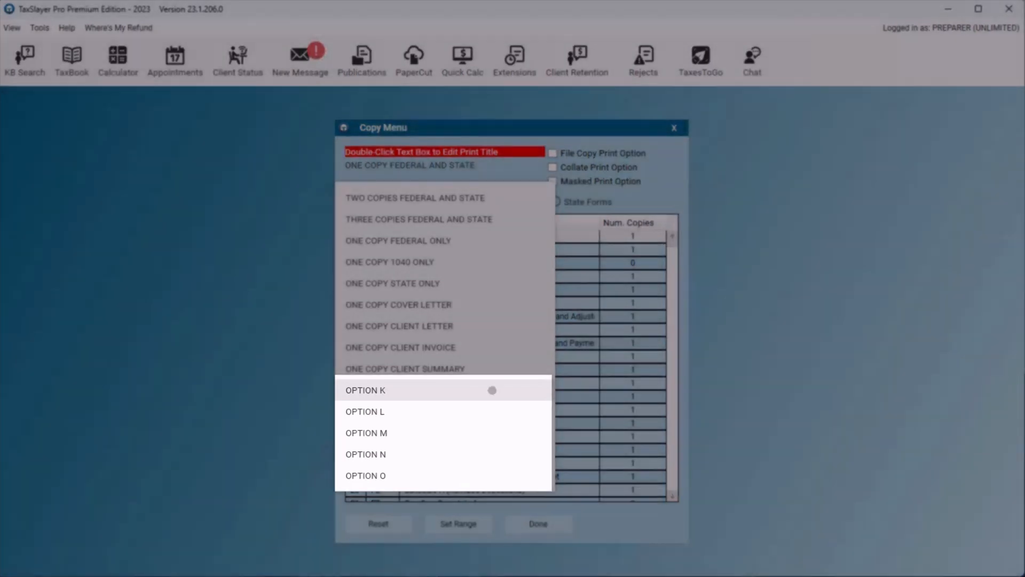
{"action": "left_click", "coordinate": [488, 389]}
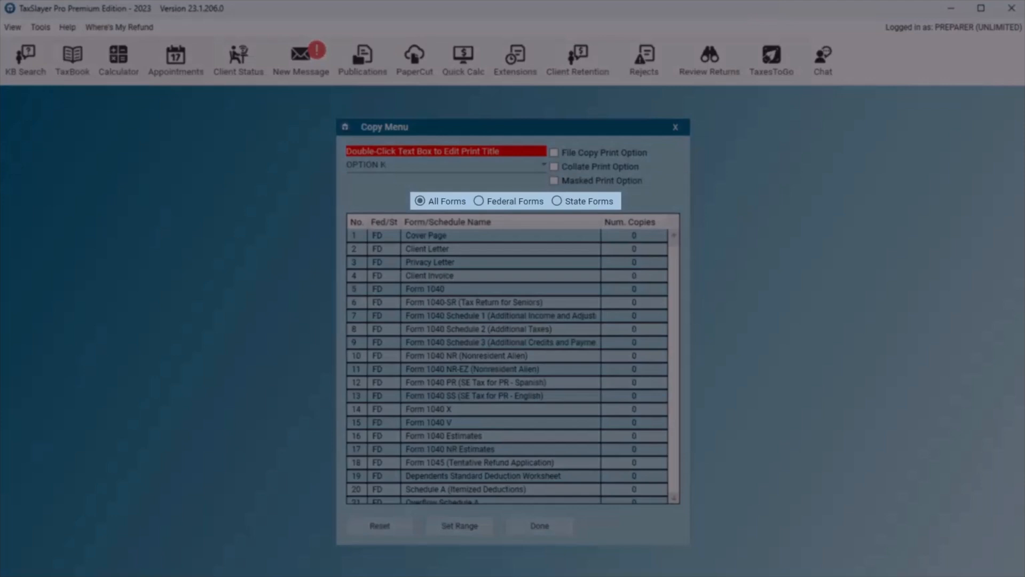
{"action": "left_click", "coordinate": [479, 201]}
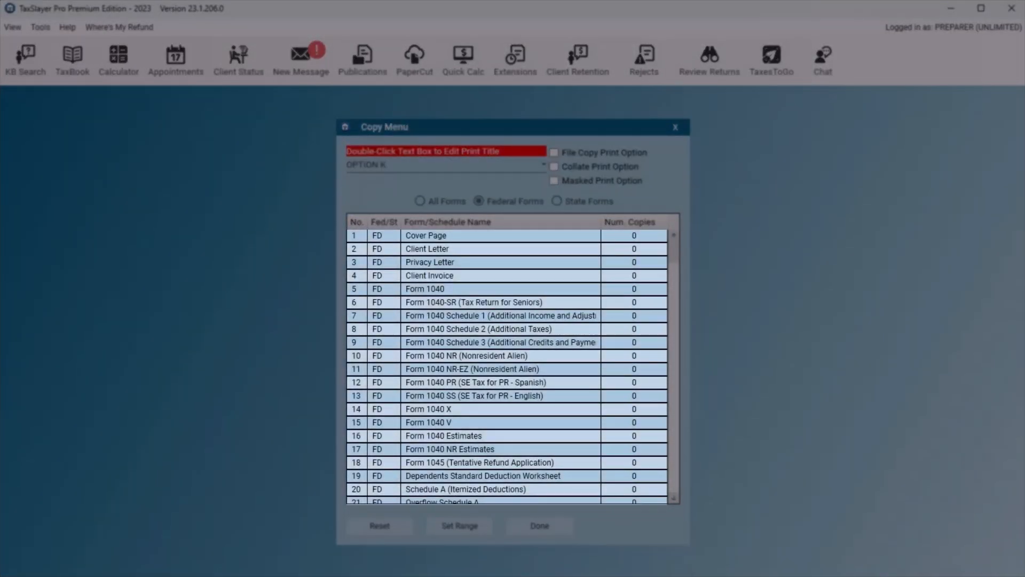
{"action": "left_click", "coordinate": [634, 289]}
{"action": "left_click", "coordinate": [633, 289]}
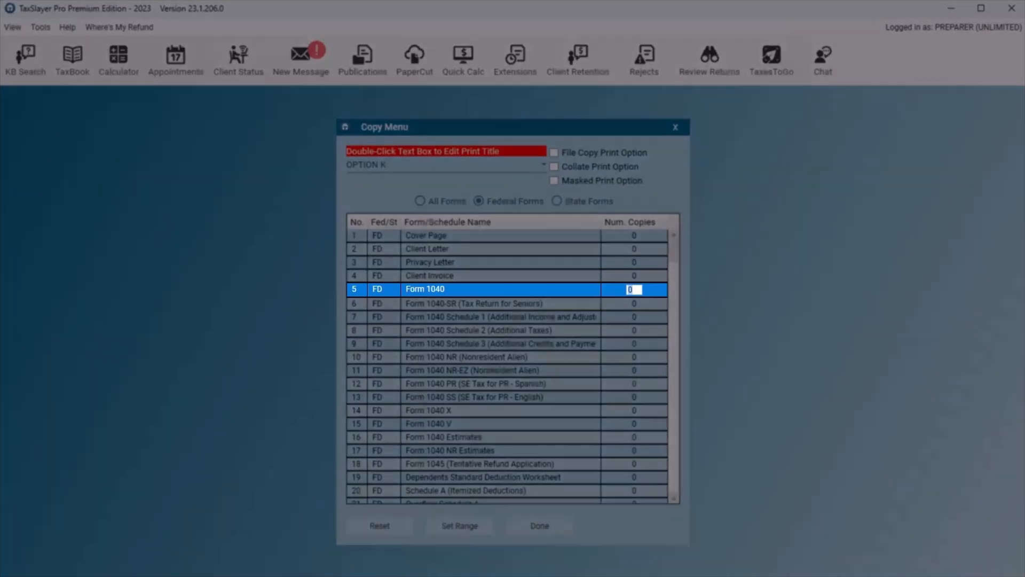
{"action": "type", "text": "1"}
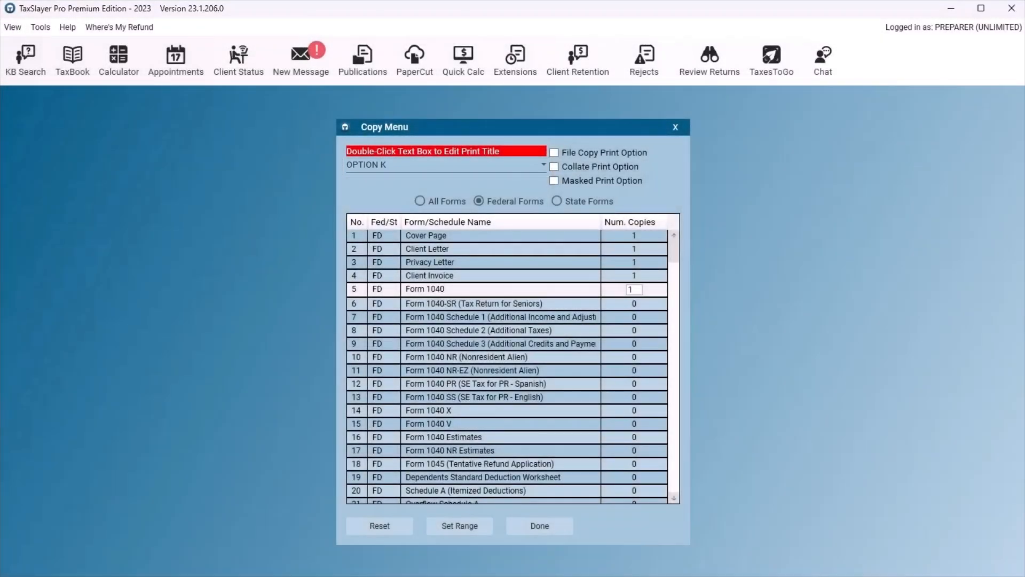
- Rename the OPTION K print title to COVER PAGES AND 1040
{"action": "double_click", "coordinate": [439, 165]}
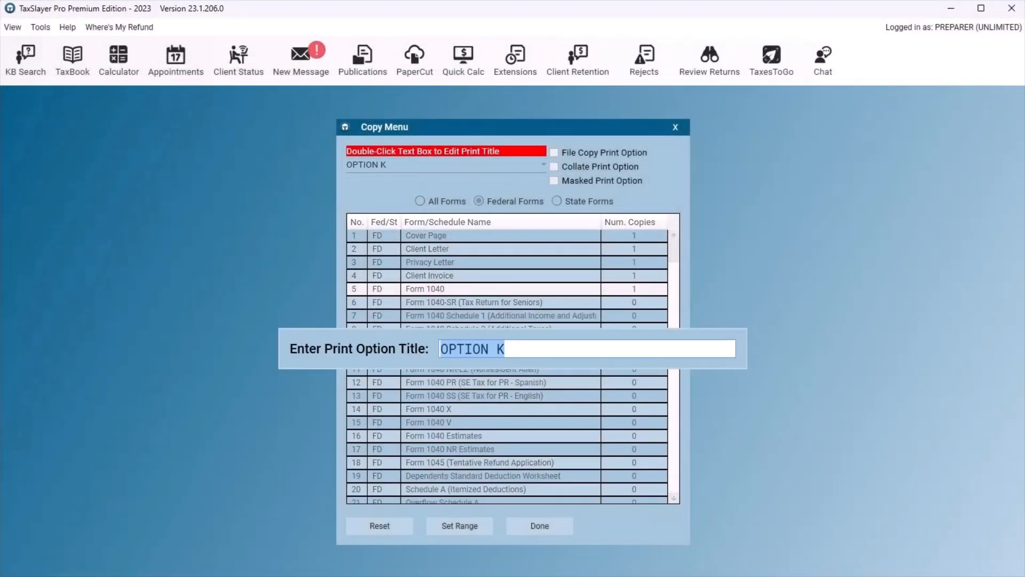
{"action": "type", "text": "COVER P"}
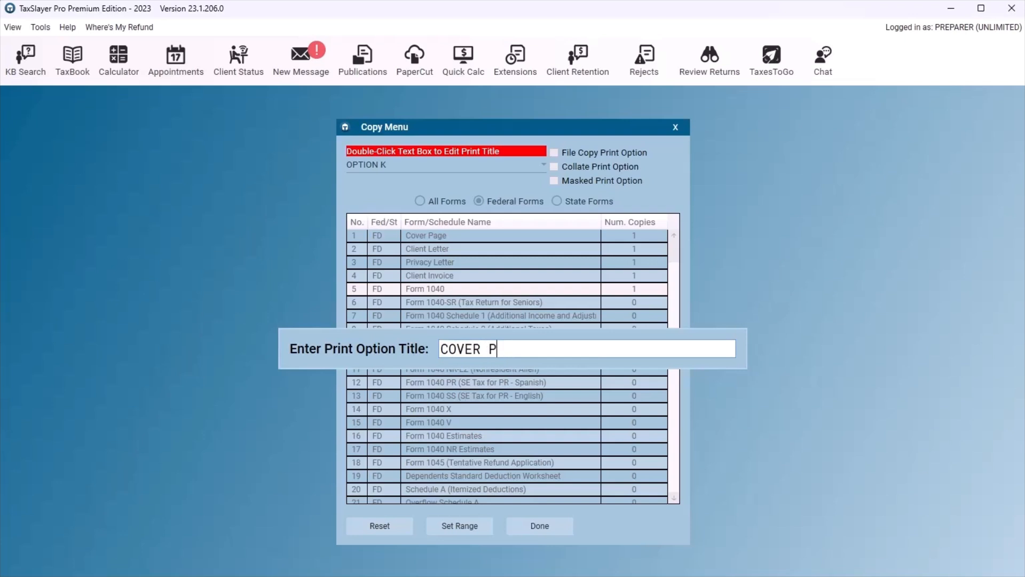
{"action": "type", "text": "AGES AND 104"}
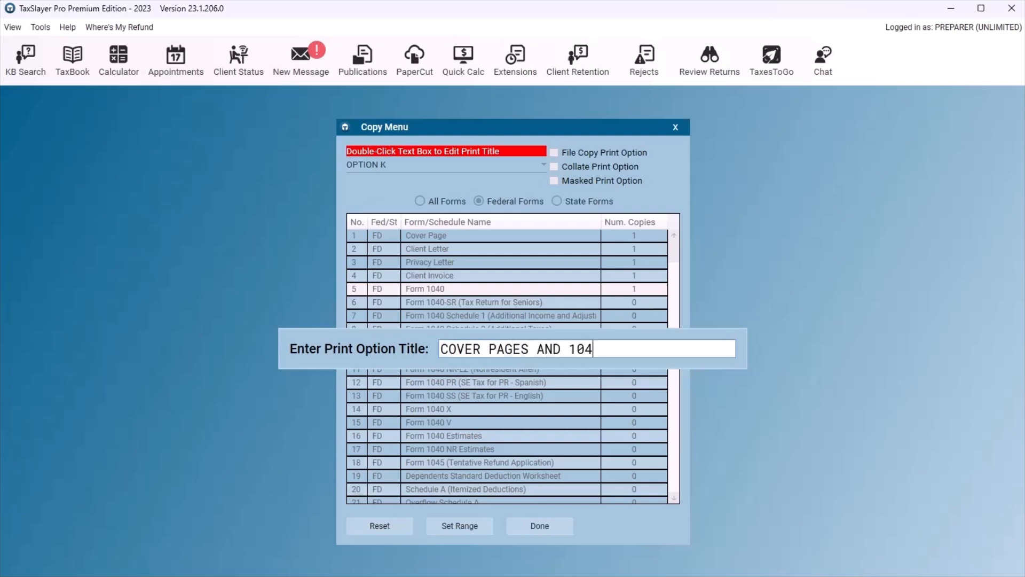
{"action": "type", "text": "0"}
{"action": "key", "text": "Return"}
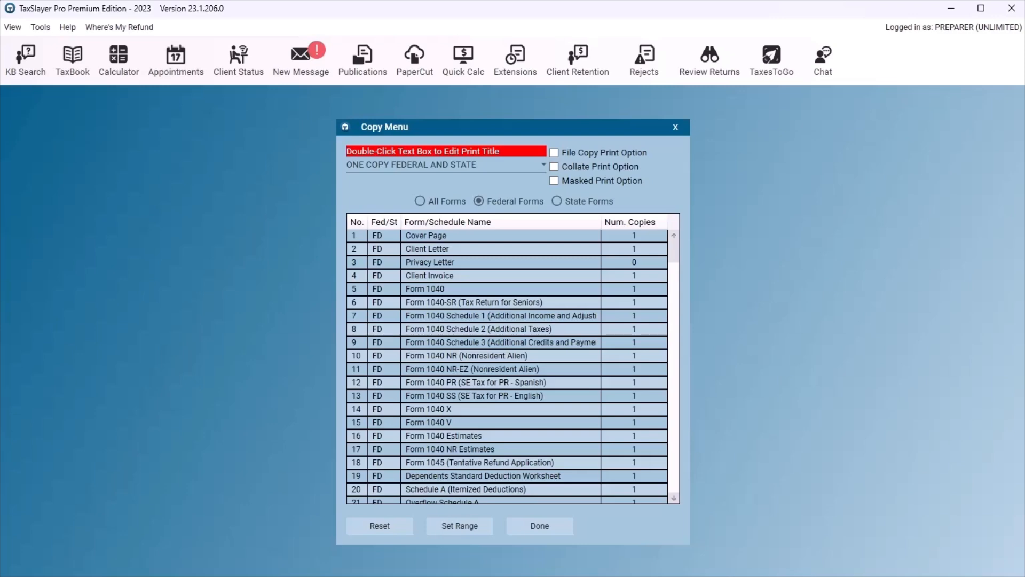
{"action": "left_click", "coordinate": [544, 164]}
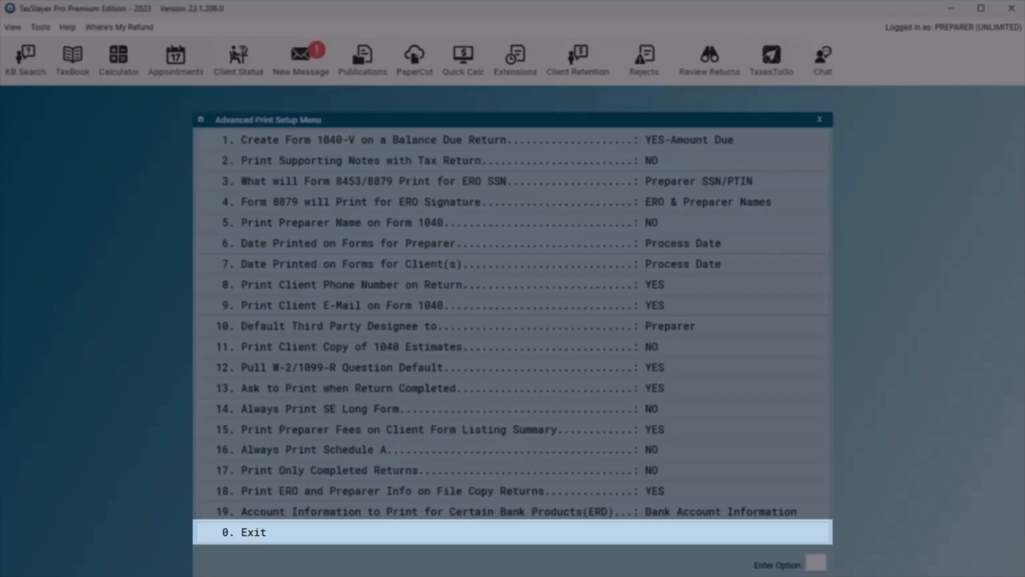
- Leave the Advanced Print Setup and exit the configuration menus to return to the main client list
{"action": "key", "text": "Escape"}
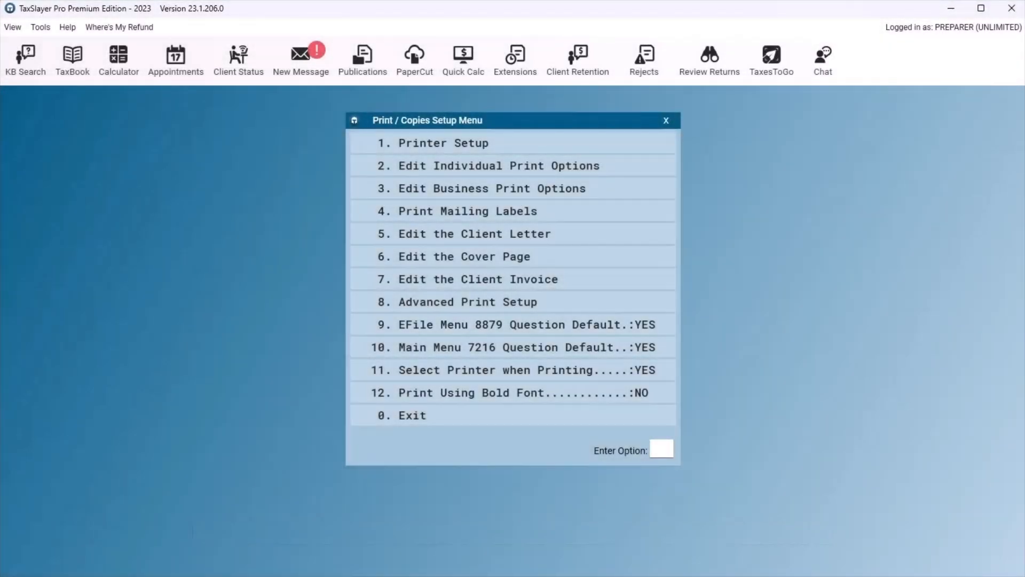
{"action": "left_click", "coordinate": [513, 416]}
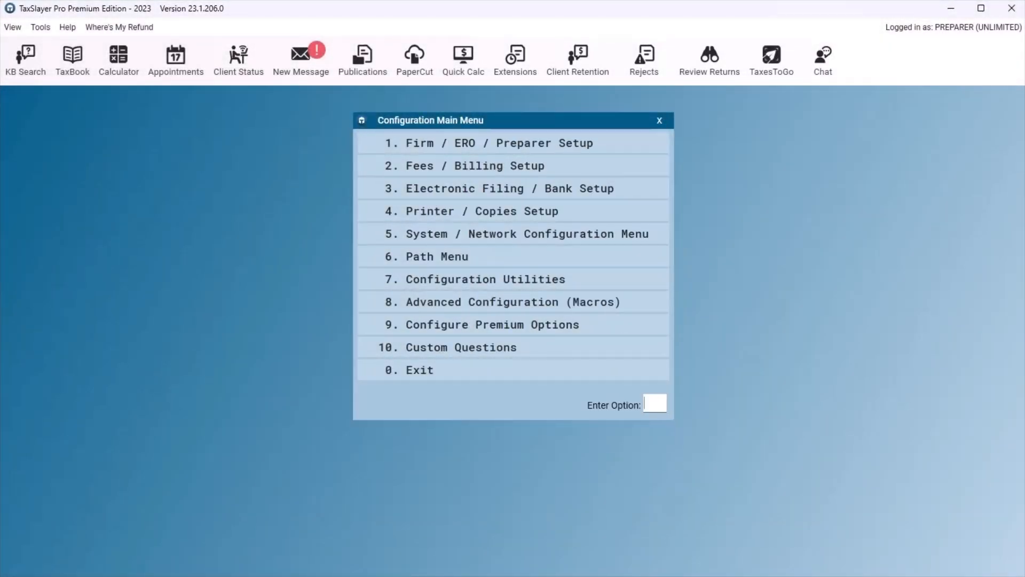
{"action": "left_click", "coordinate": [512, 370]}
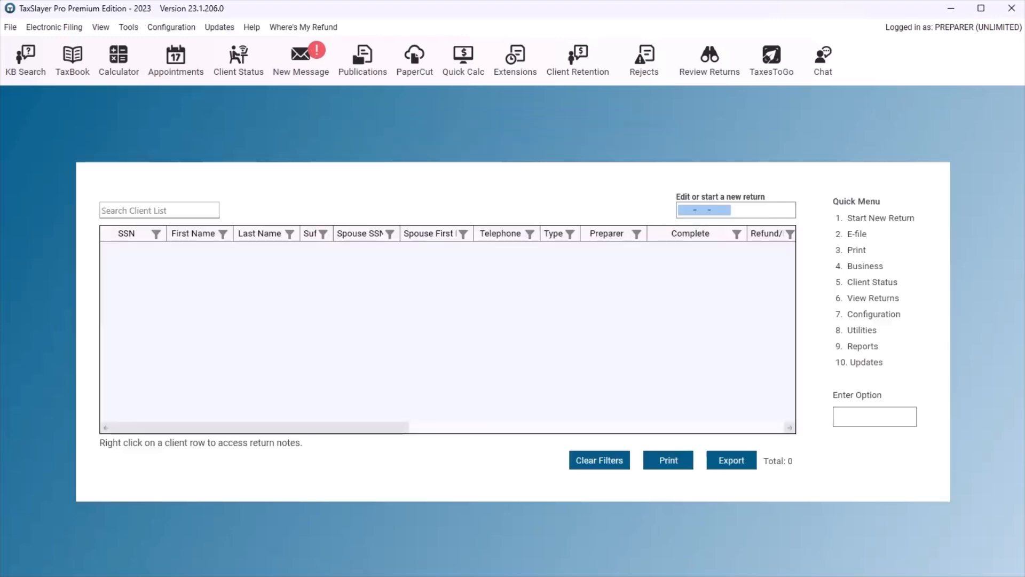